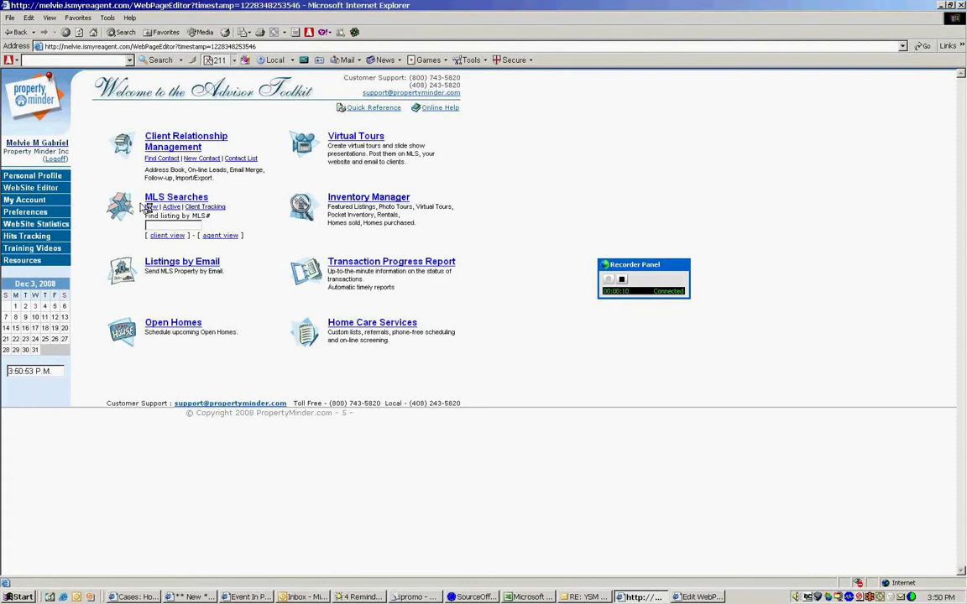
- Open the Buttons page of the WebSite Editor and switch to the browser window holding the new lead capture form
click(145, 207)
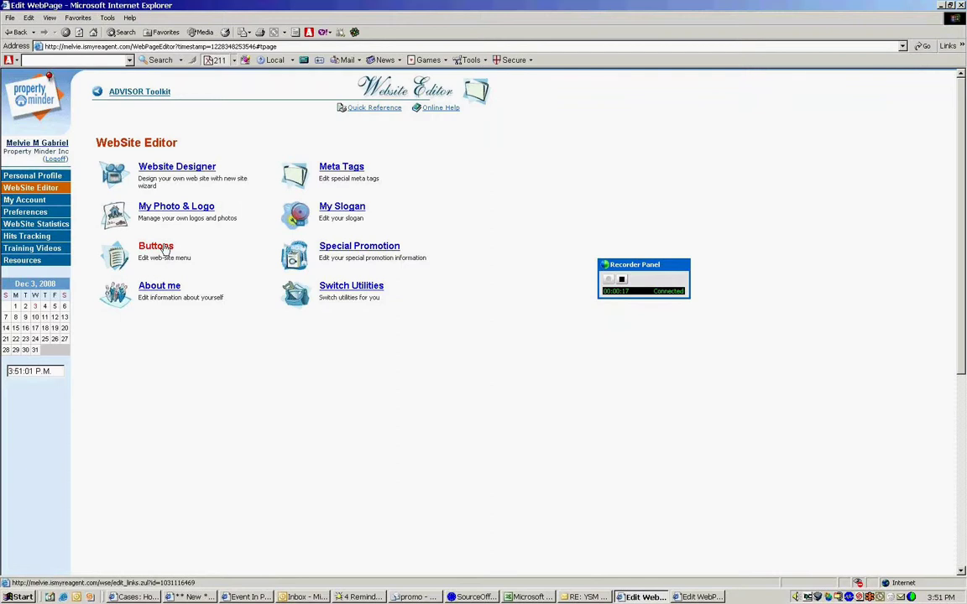
click(166, 249)
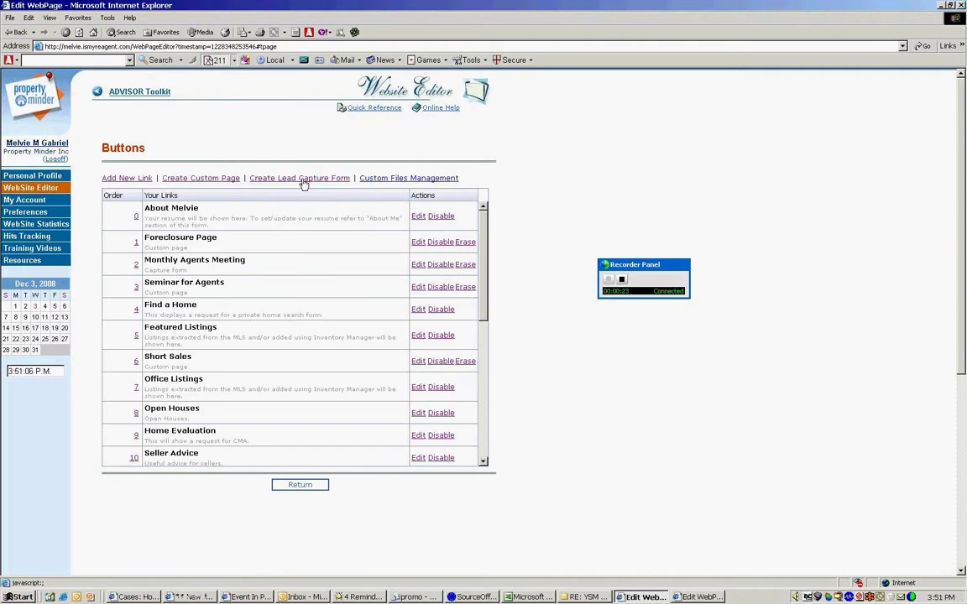
click(722, 597)
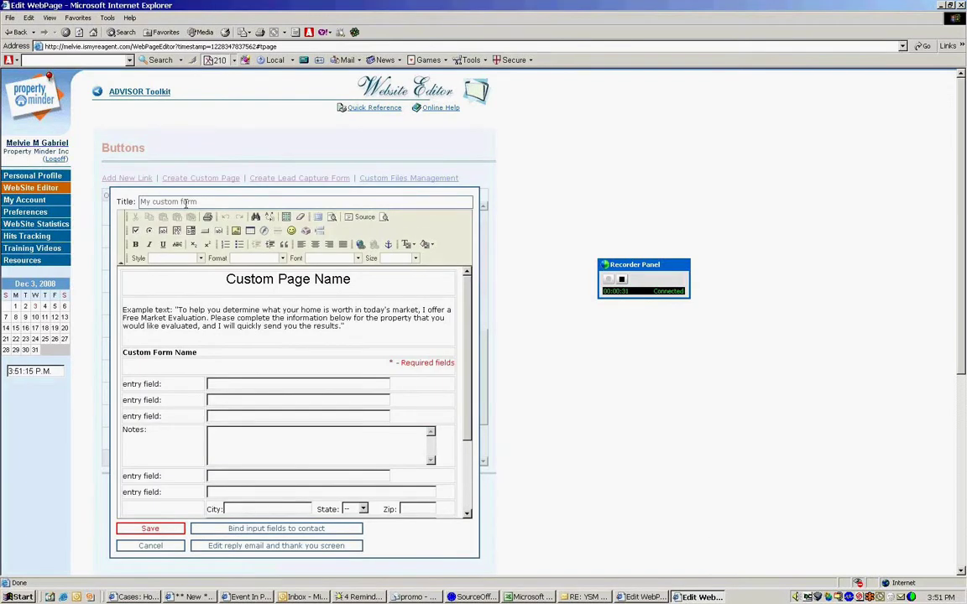
- Set the lead capture form's title to "Annual Agents Meeting"
drag(196, 201, 137, 203)
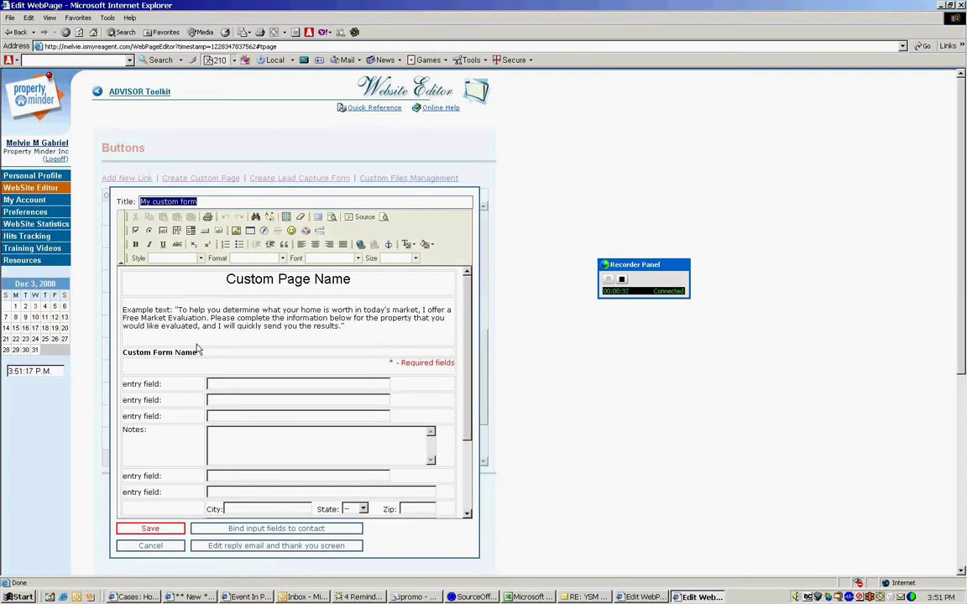
text(Year)
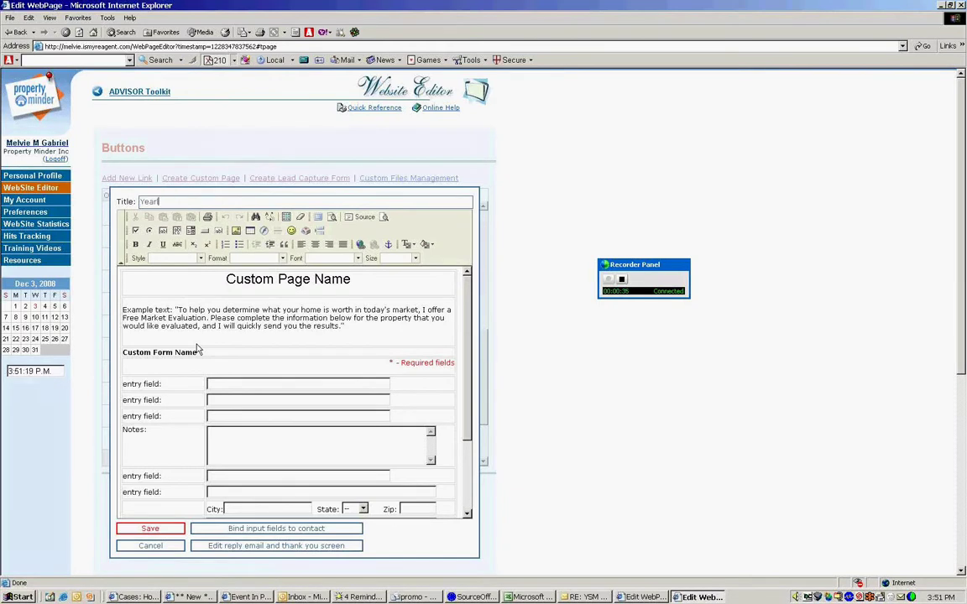
text(ly Agents Meeting)
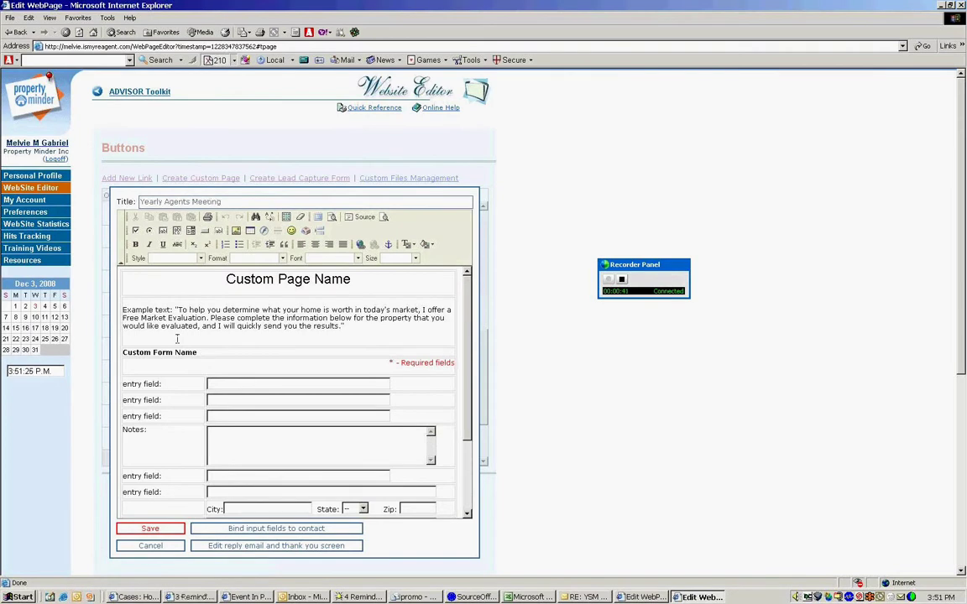
double_click(145, 203)
text(Annual)
- Replace the "Custom Page Name" heading in the form body with "Annual Agents Meeting"
click(357, 280)
shift+click(231, 280)
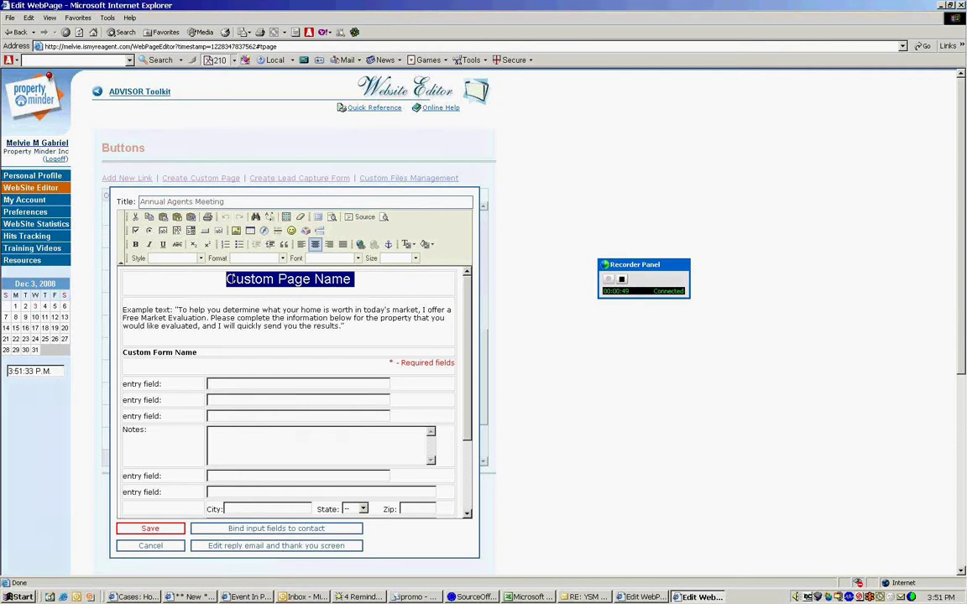
text(Annual )
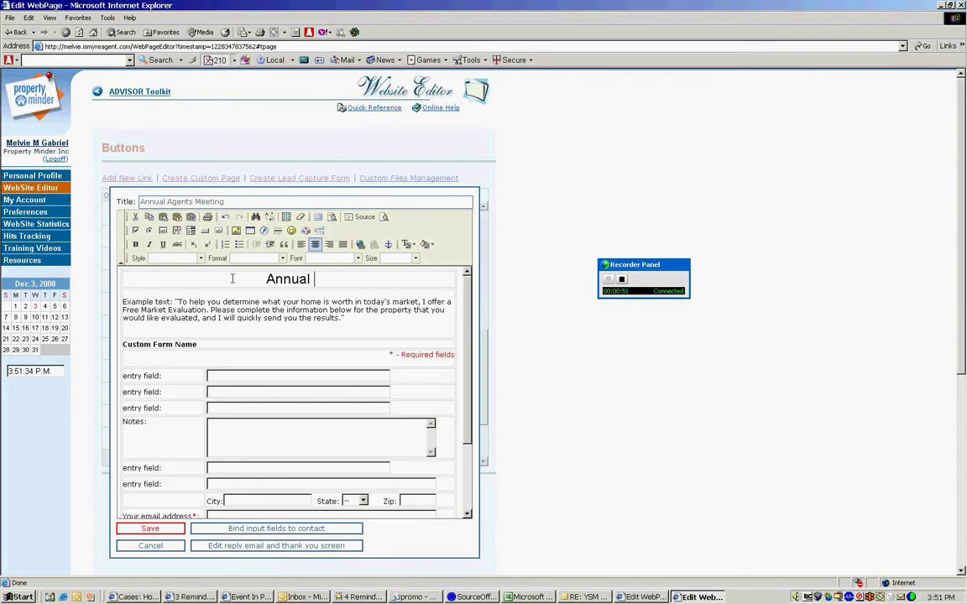
text(Agents Meeting)
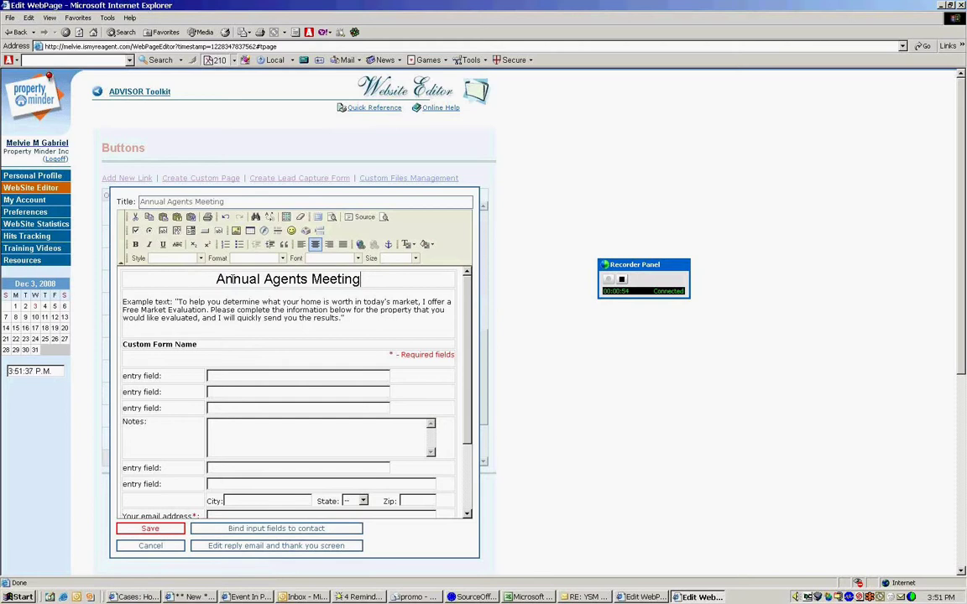
- Replace the example paragraph under the page heading with "text here"
click(295, 317)
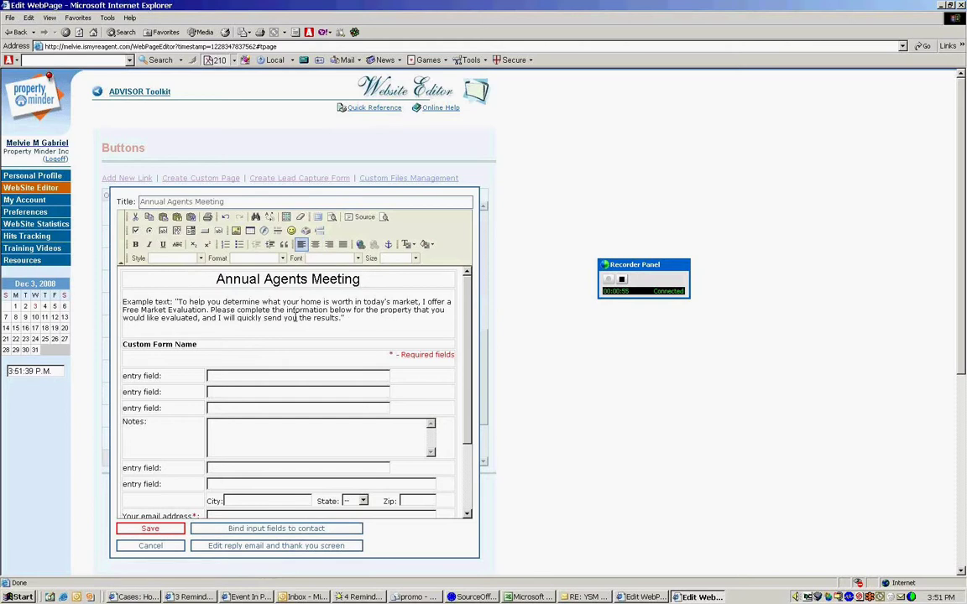
triple_click(295, 318)
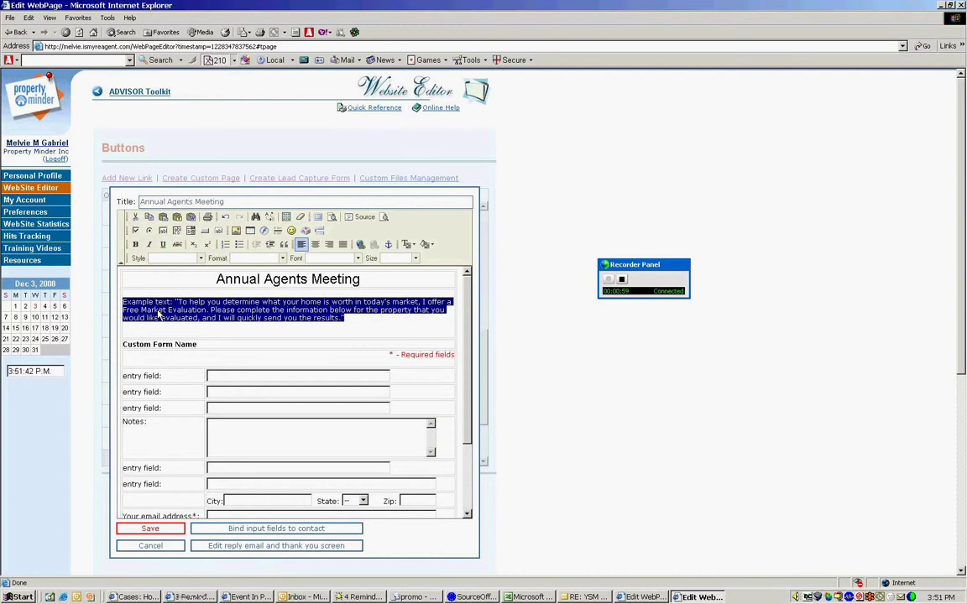
text(text here)
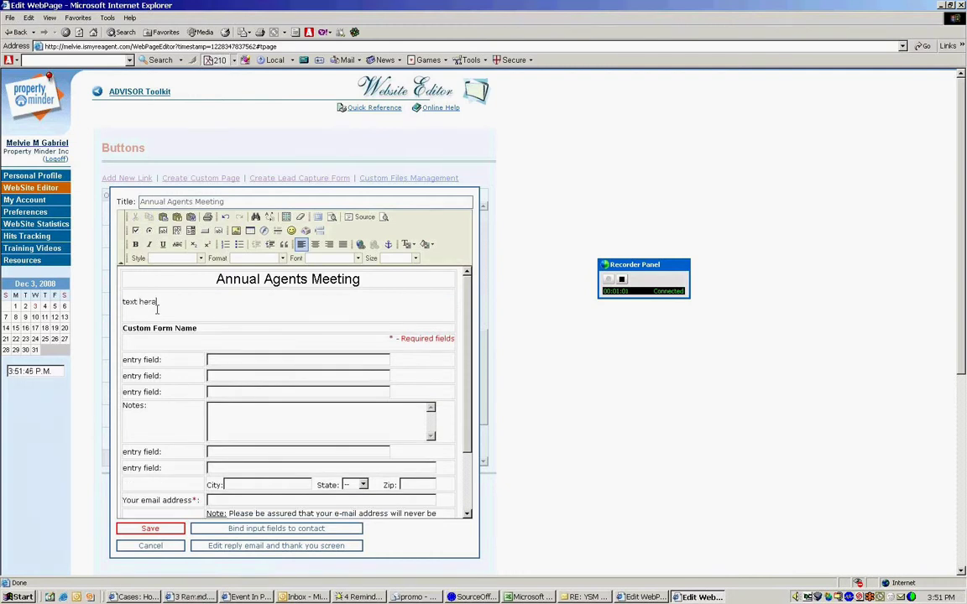
- Replace the "Custom Form Name" subheading with "Registration form"
triple_click(169, 329)
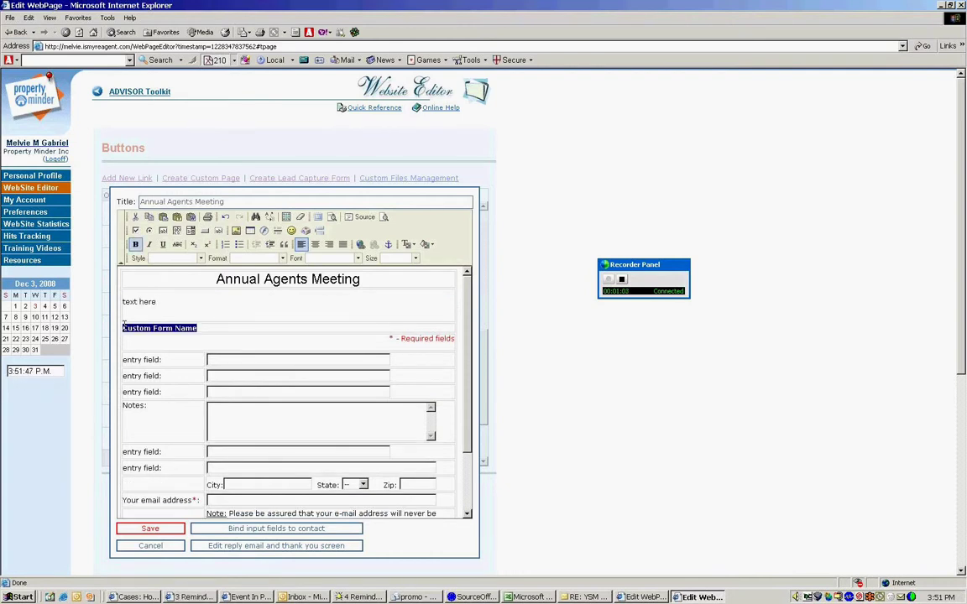
text(Regist)
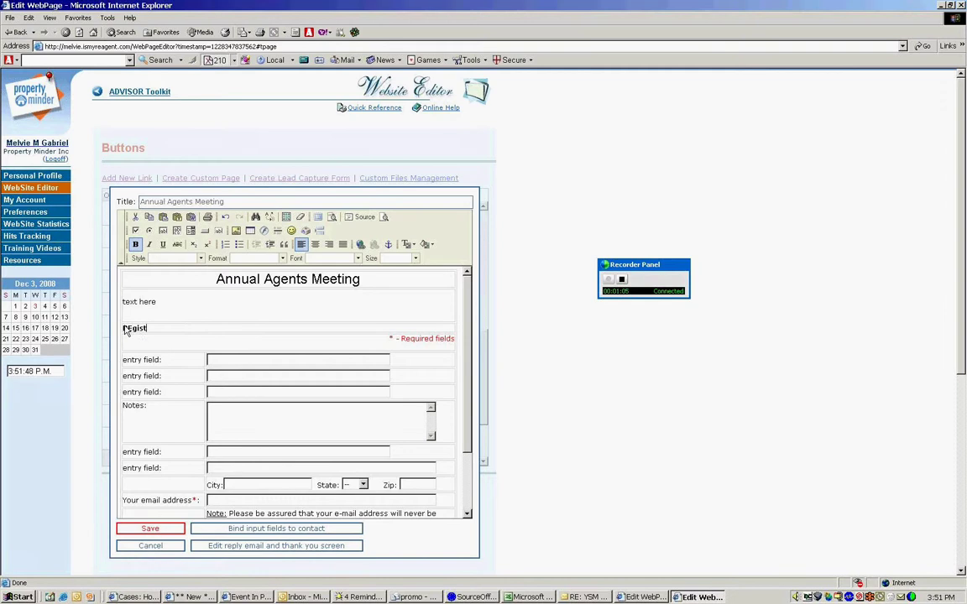
key(BackSpace)
key(BackSpace)
key(BackSpace)
key(BackSpace)
text(Registration form)
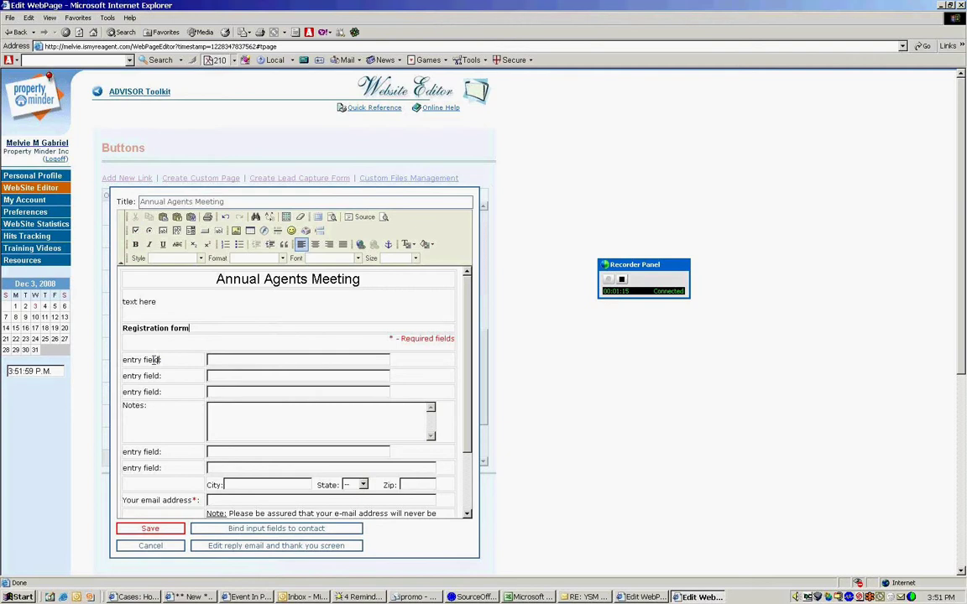
- Relabel the first two entry fields of the registration form as "First Name:" and "Last Name:"
drag(157, 360, 127, 364)
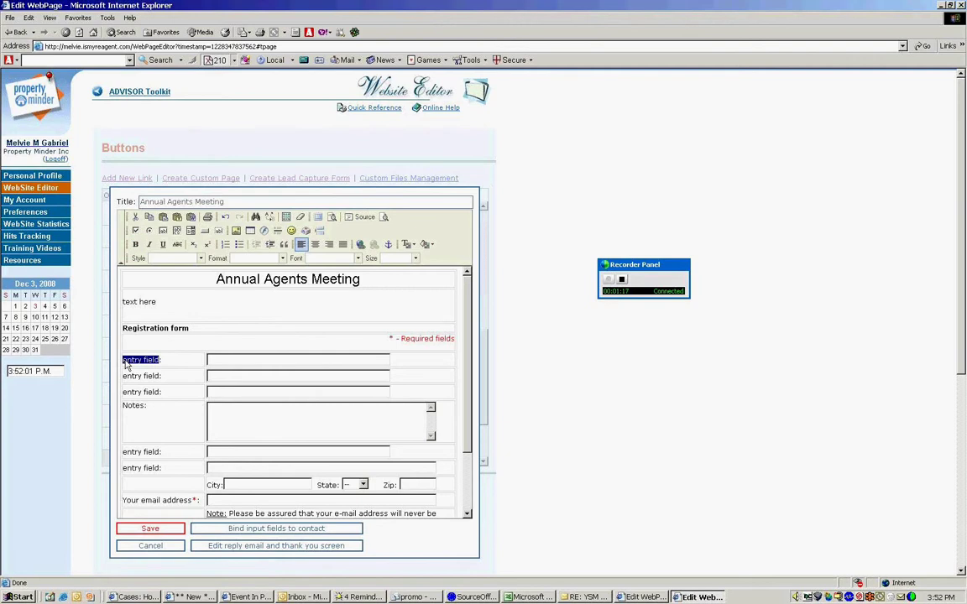
text(First Name)
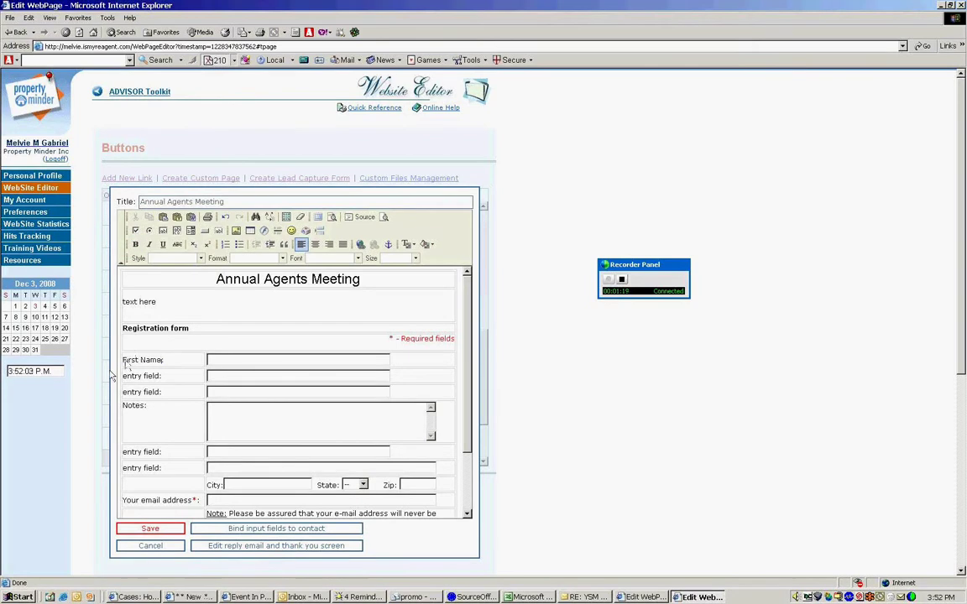
text(:)
drag(157, 376, 124, 376)
text(Last Name)
- Bind the form's input fields to contact data, mapping field1 to FirstName and field2 to LastName
scroll(239, 434, down, 5)
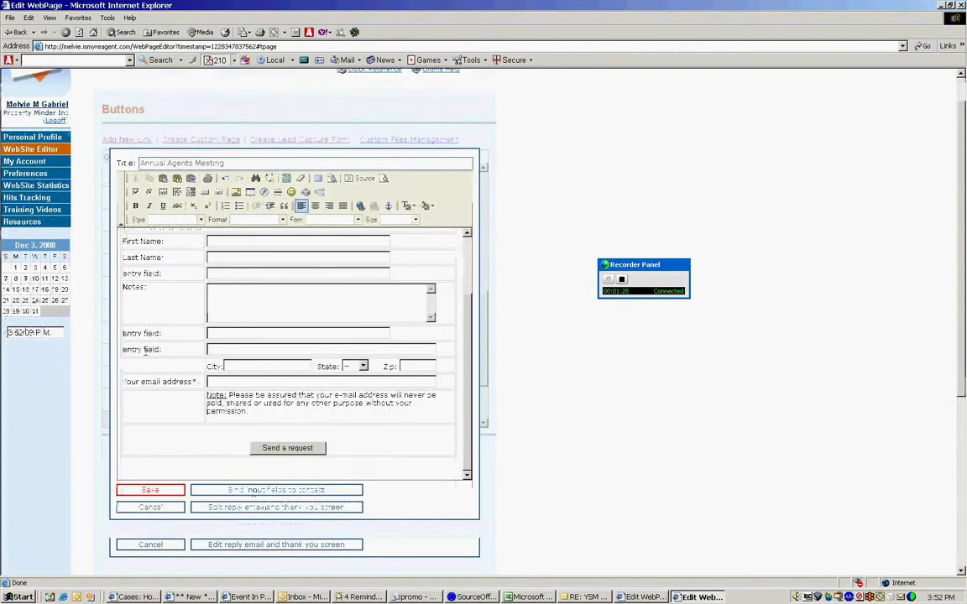
scroll(145, 351, down, 1)
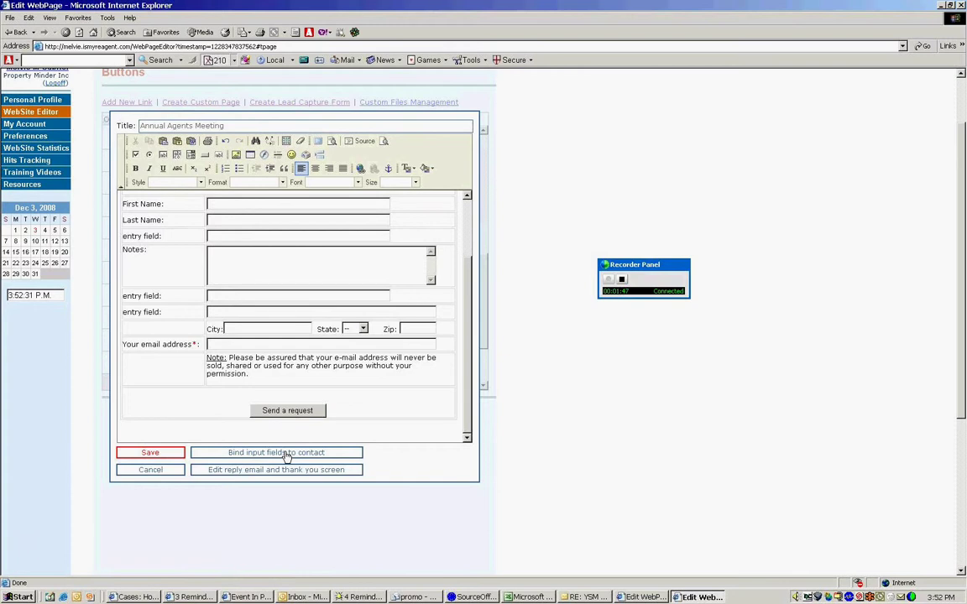
click(243, 458)
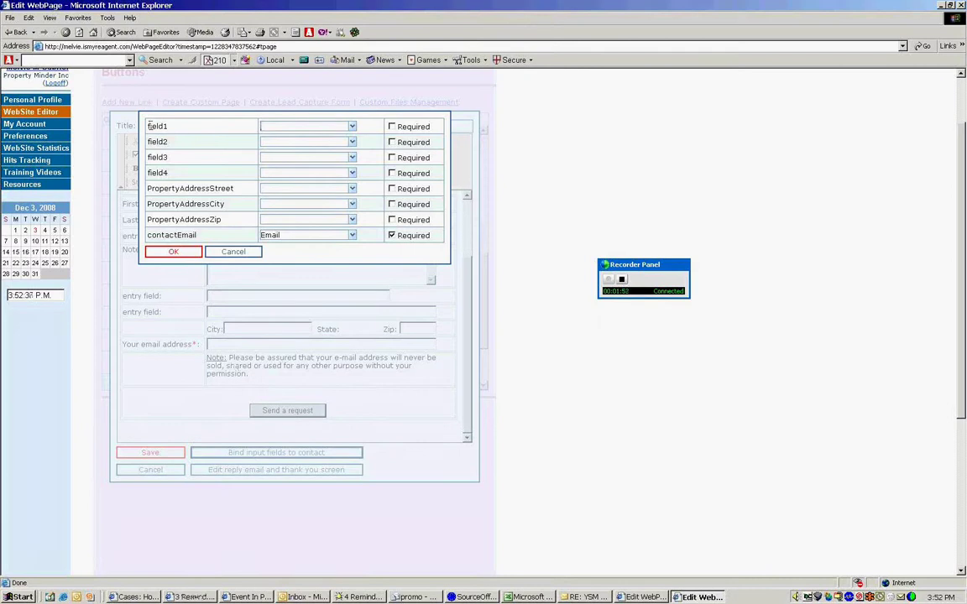
click(352, 127)
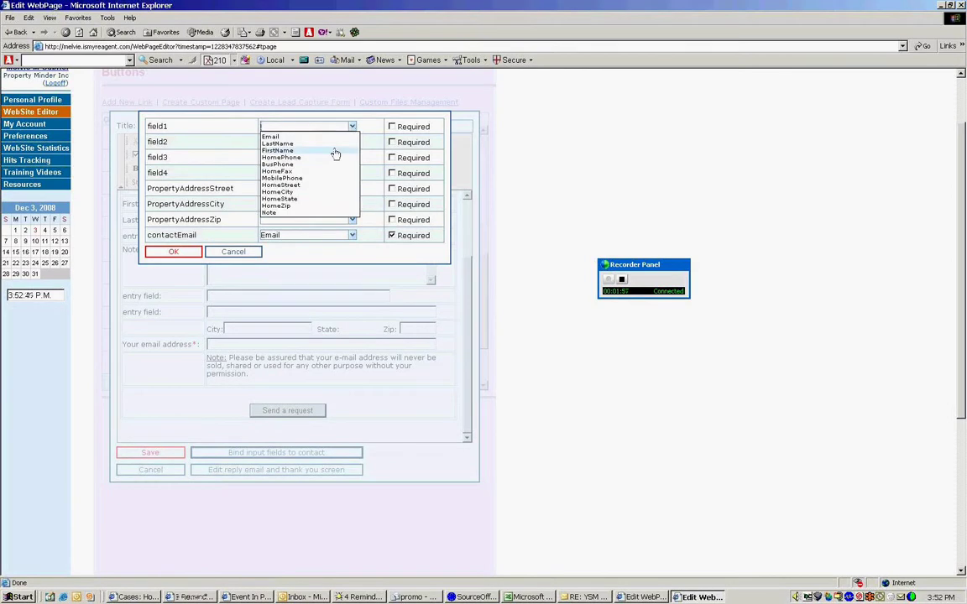
click(335, 151)
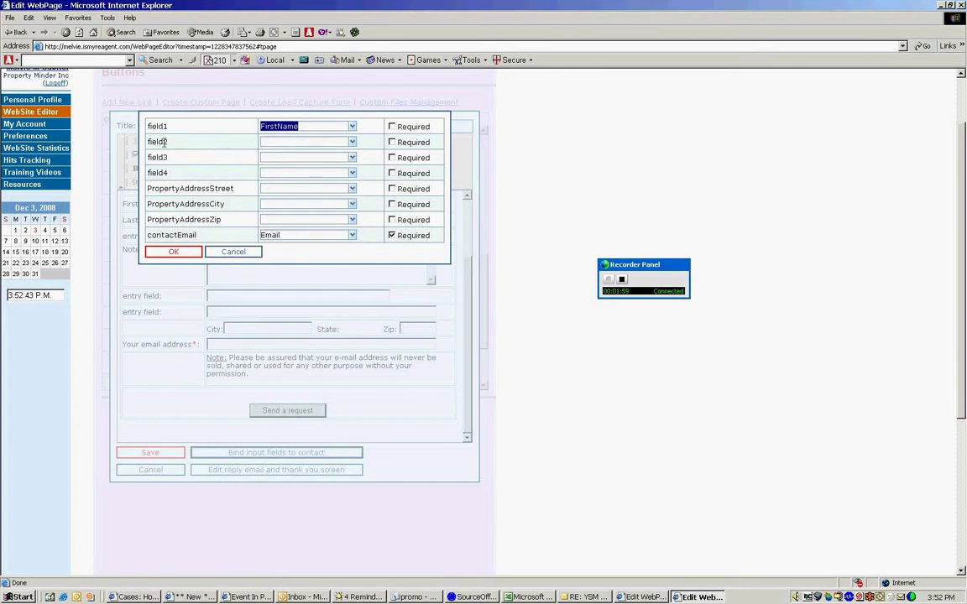
click(352, 142)
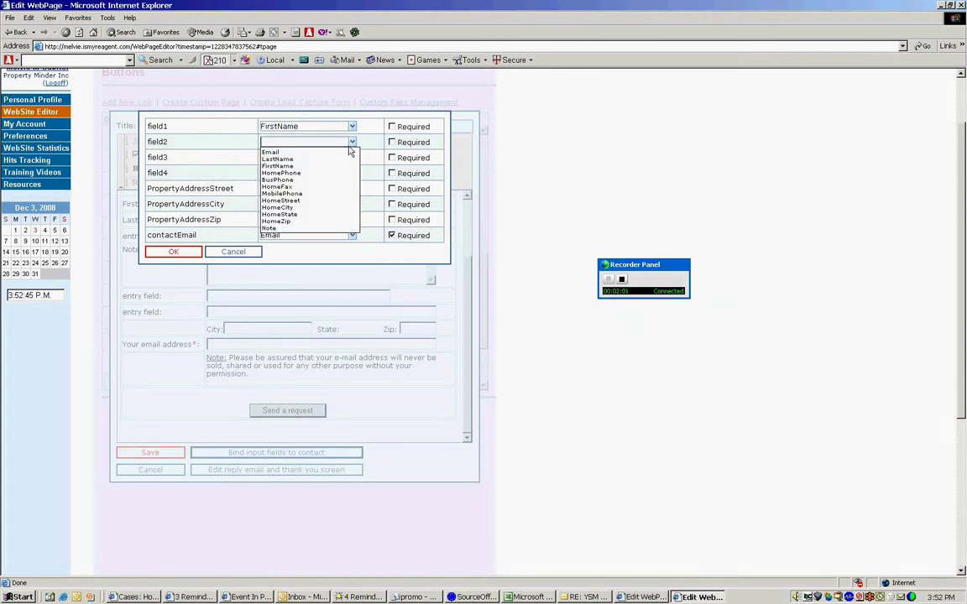
click(339, 158)
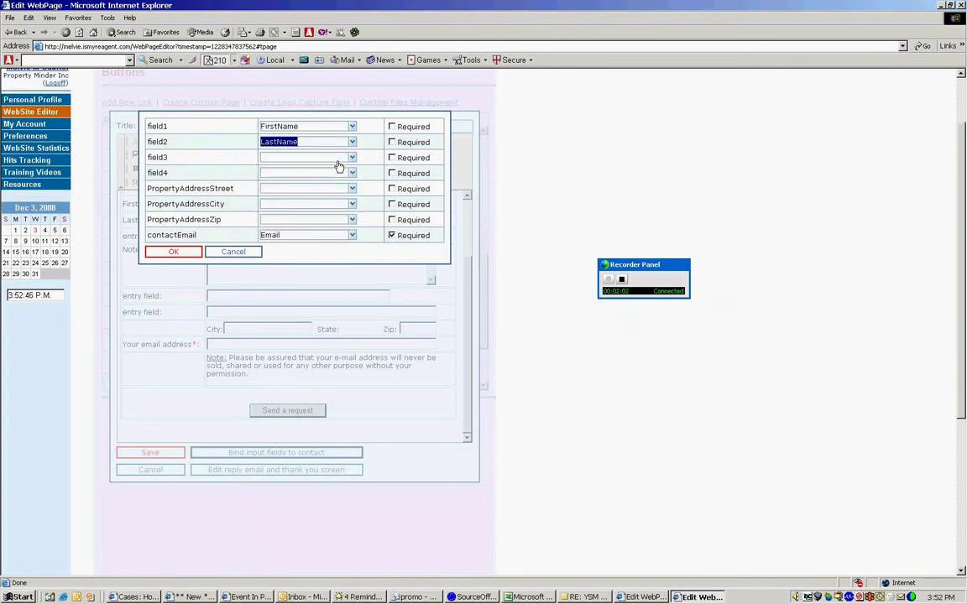
- Bind contactEmail to Email as a required field and accept the contact field bindings
drag(198, 238, 148, 239)
click(198, 240)
click(354, 237)
click(339, 249)
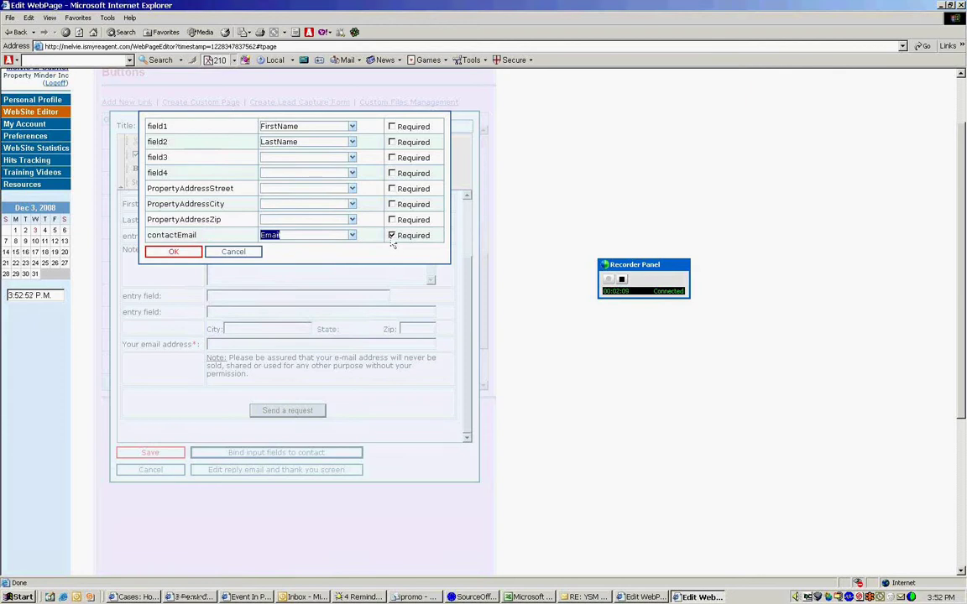
click(392, 239)
click(392, 238)
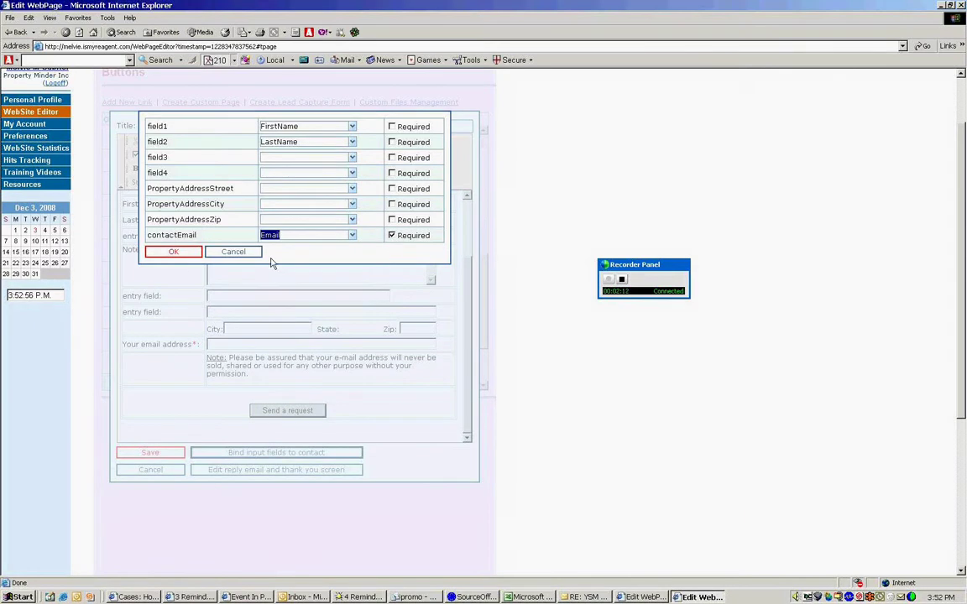
click(174, 252)
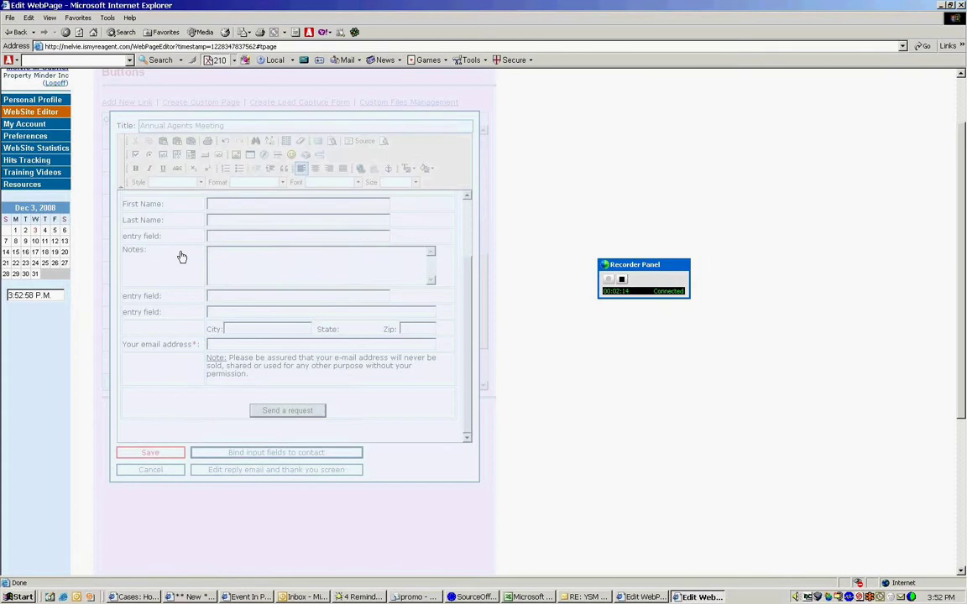
- Edit the form's automatic reply email, setting its subject to "fafadfa" and its body to "test"
click(214, 472)
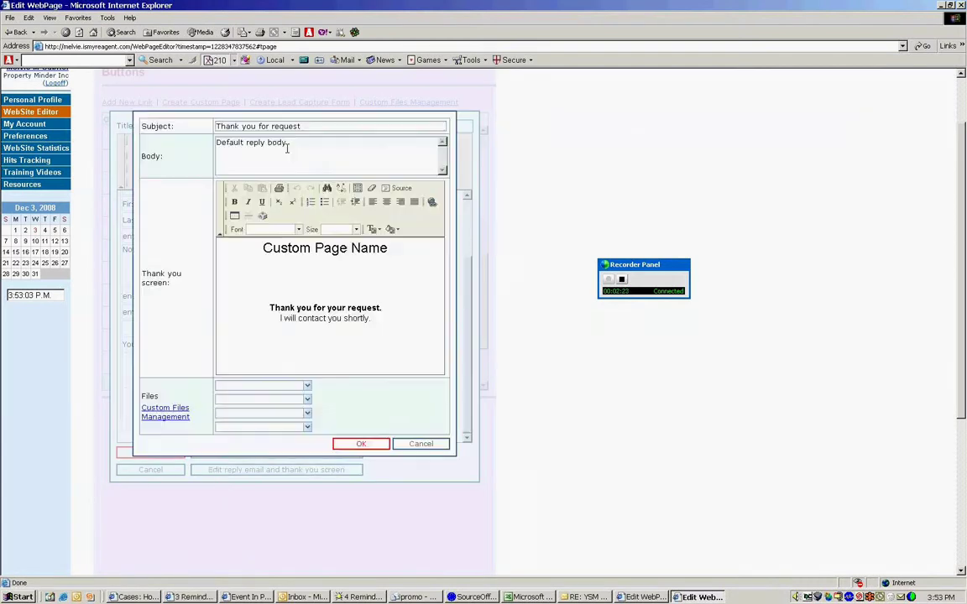
drag(300, 125, 202, 126)
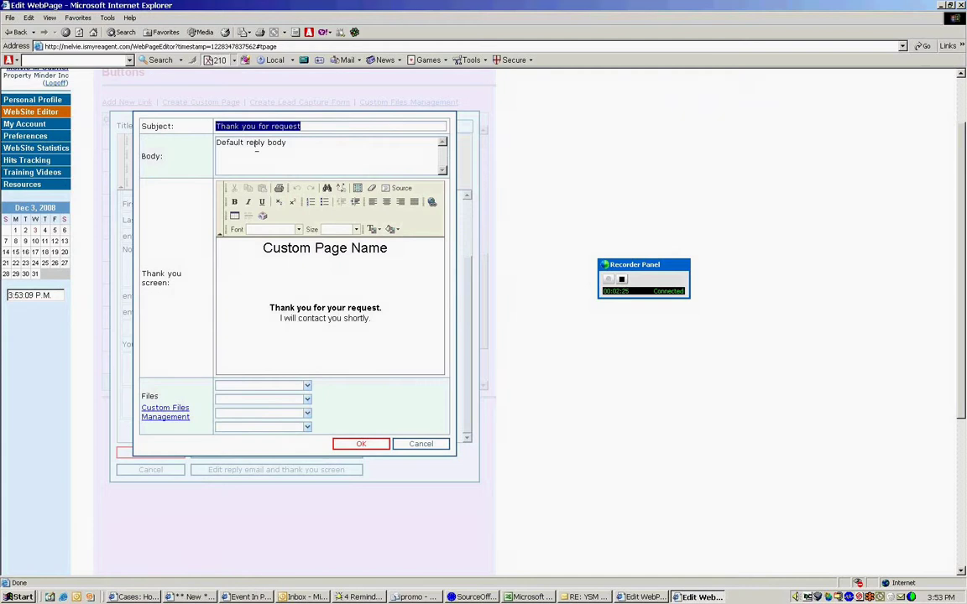
text(fafadfa)
drag(300, 145, 199, 143)
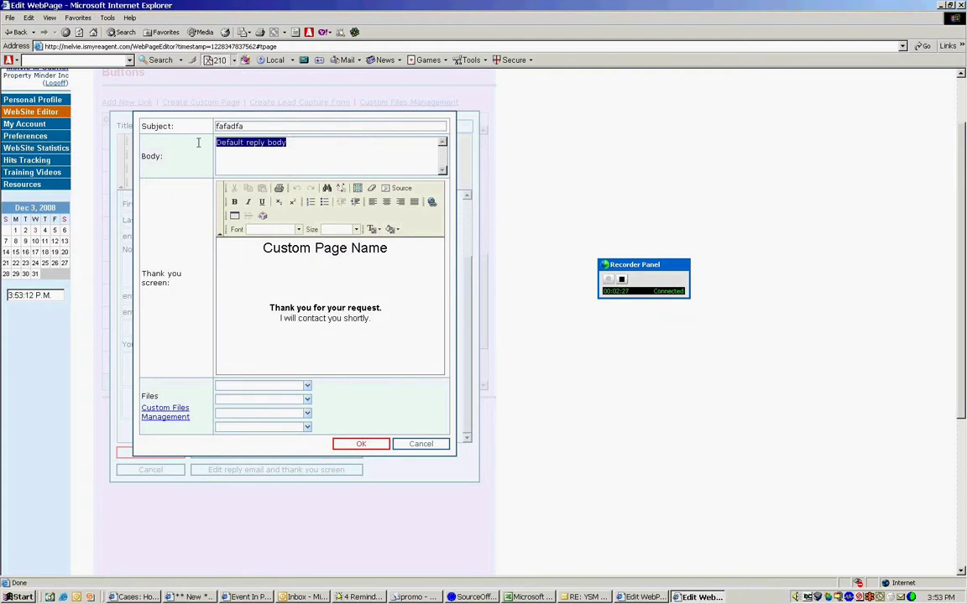
text(test)
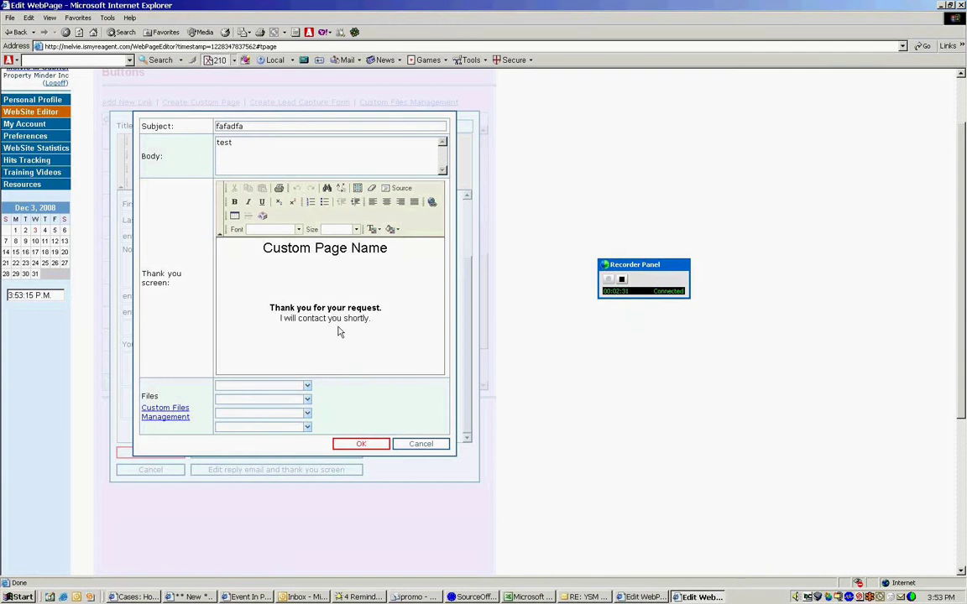
- Replace all of the default thank-you screen content with "Thank you"
click(235, 248)
key(ctrl+a)
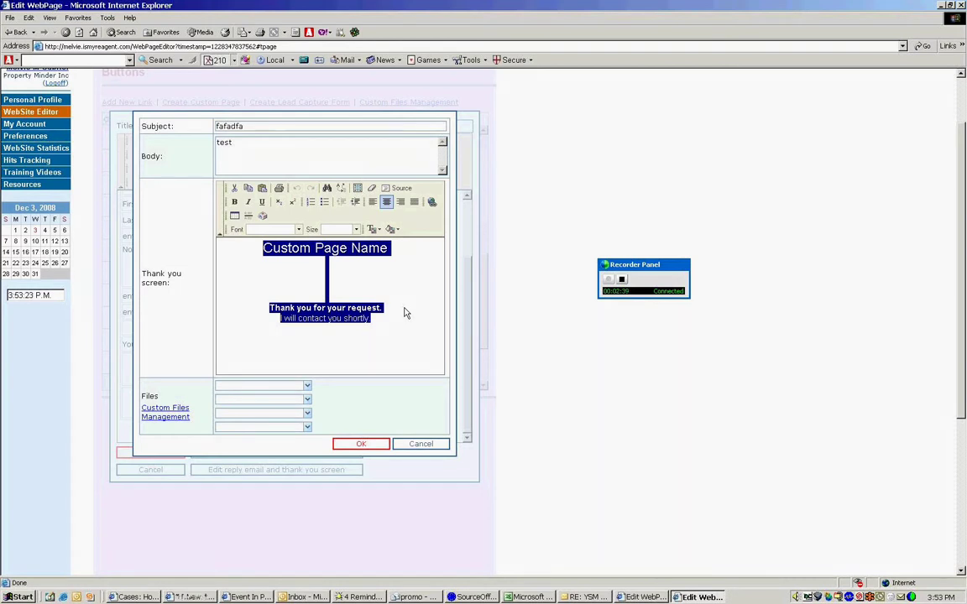
text(Thank kyou f)
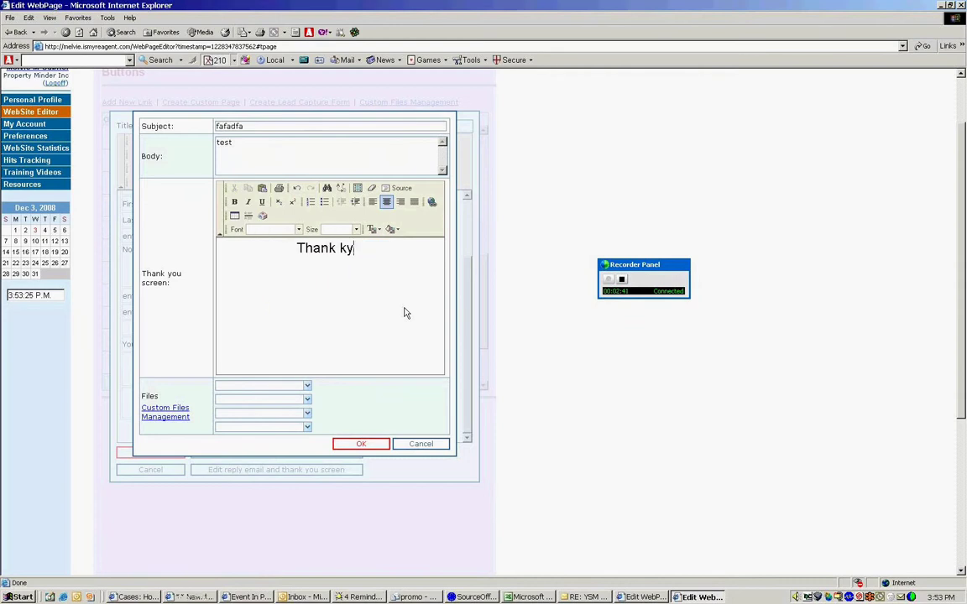
key(BackSpace)
key(BackSpace)
key(BackSpace)
key(BackSpace)
key(BackSpace)
key(BackSpace)
key(BackSpace)
text(you f)
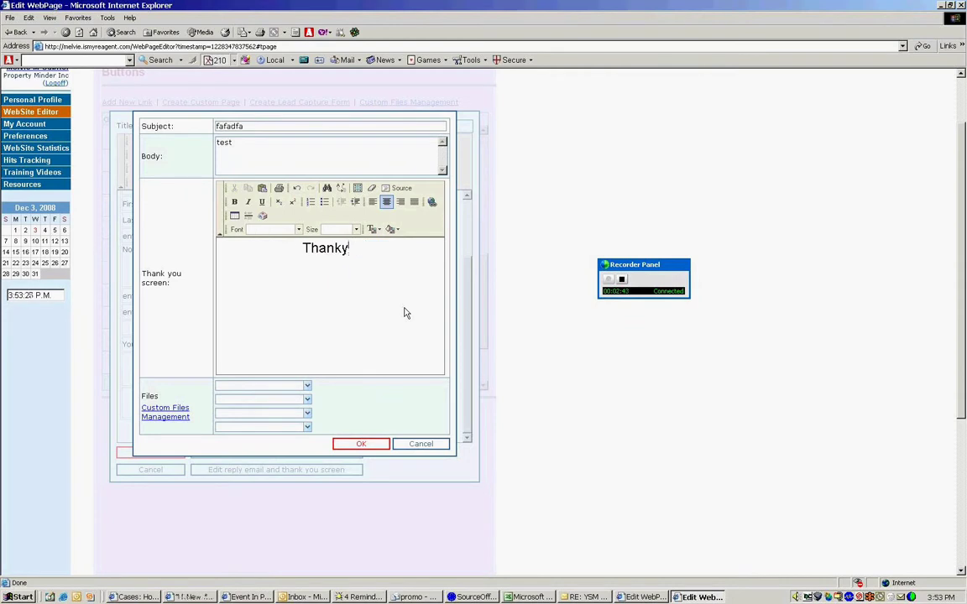
key(BackSpace)
key(BackSpace)
key(BackSpace)
key(BackSpace)
key(BackSpace)
text(you)
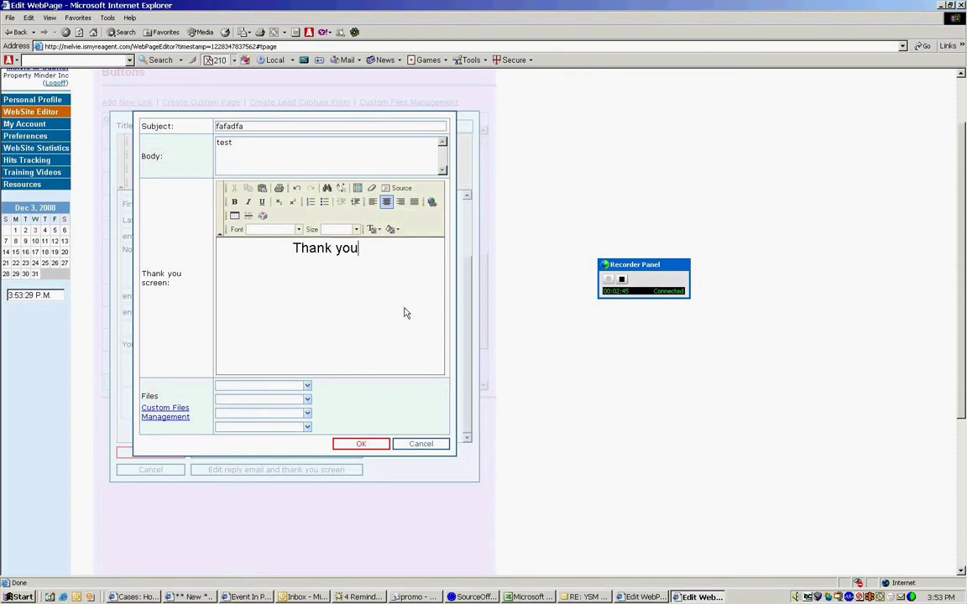
- Complete the thank-you screen text as "Thank you for registering." without attaching files, and save the lead capture form
text( for registering.)
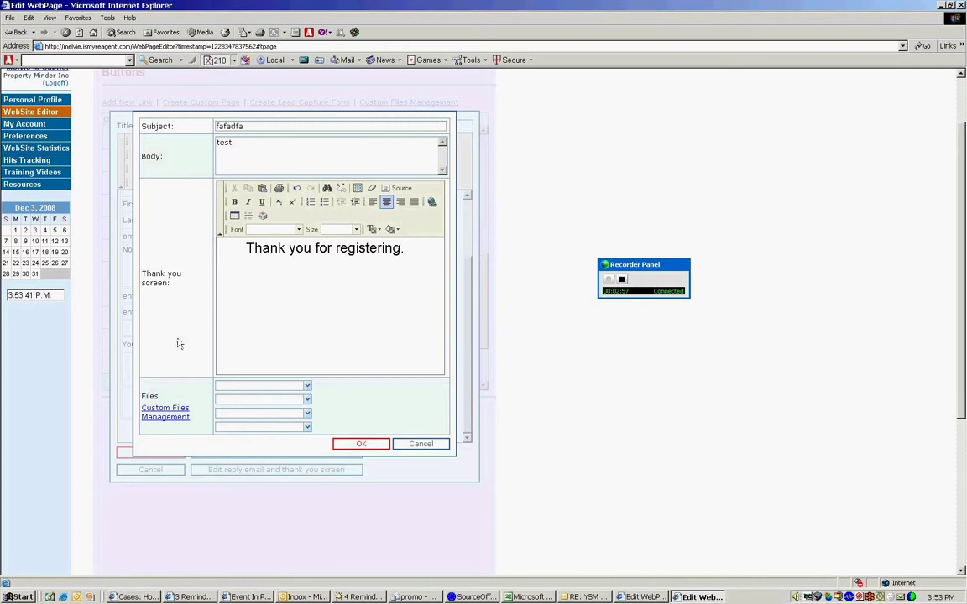
click(308, 387)
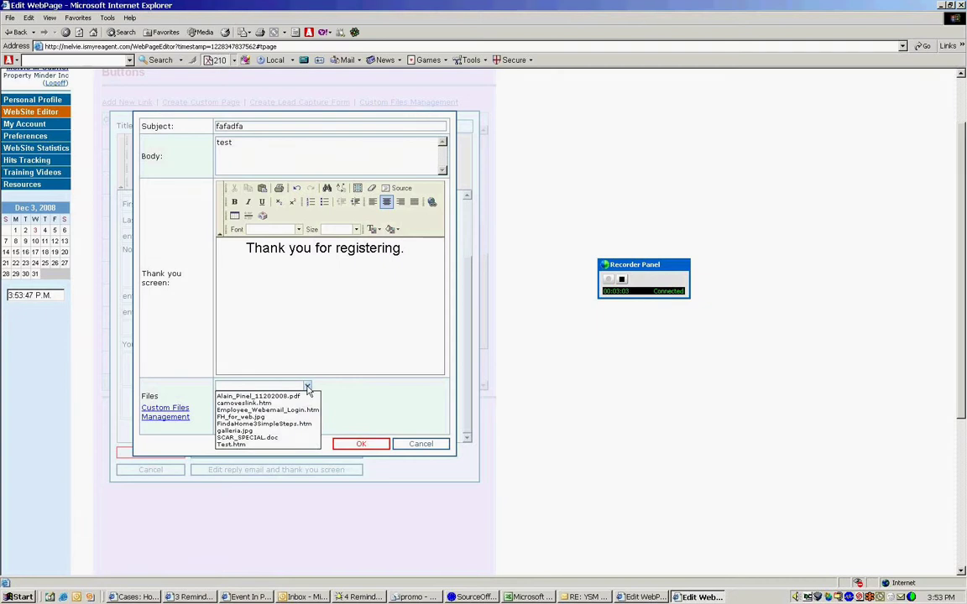
click(307, 387)
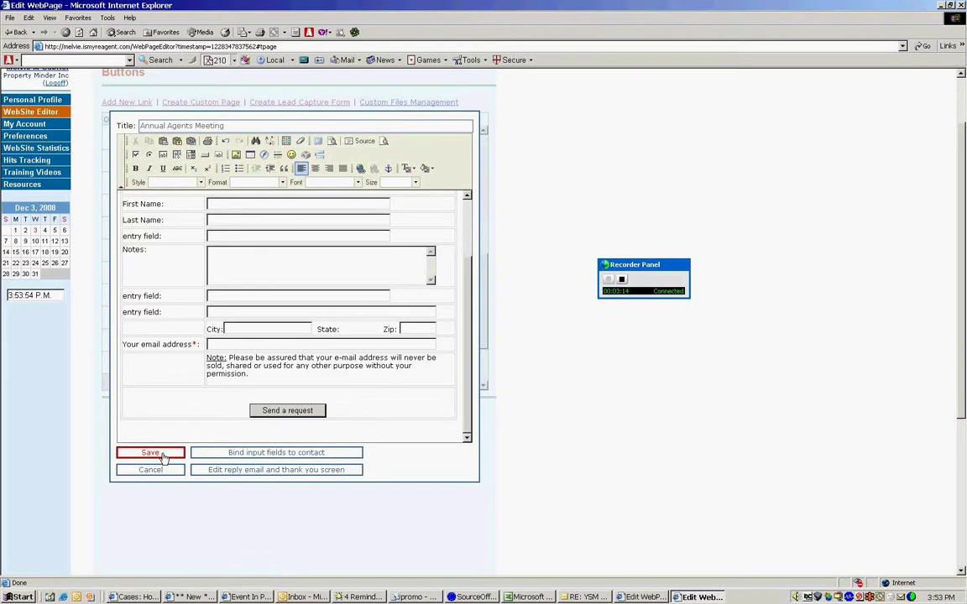
click(150, 453)
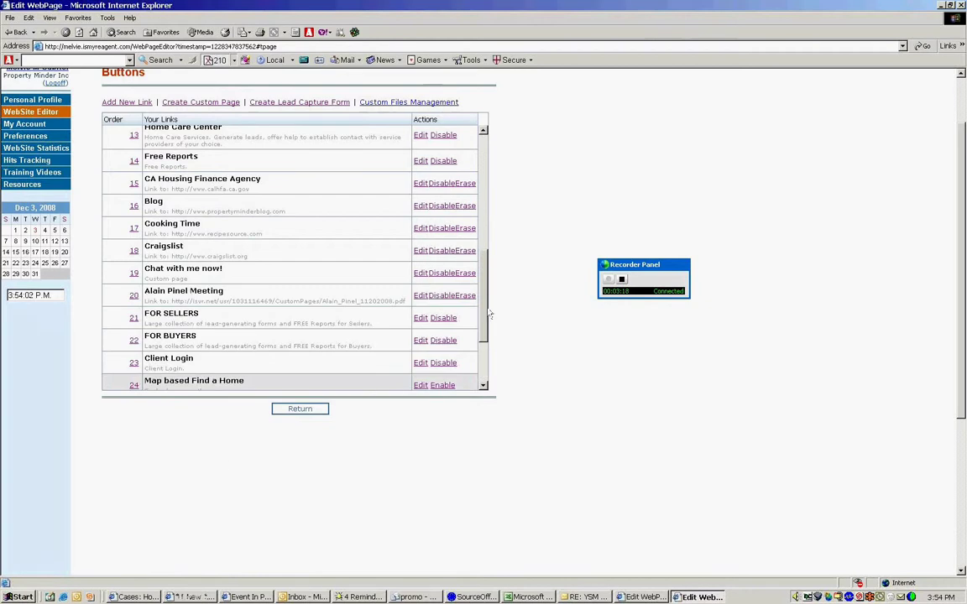
- Enable the Annual Agents Meeting capture form at the end of the website's links list
drag(482, 304, 486, 363)
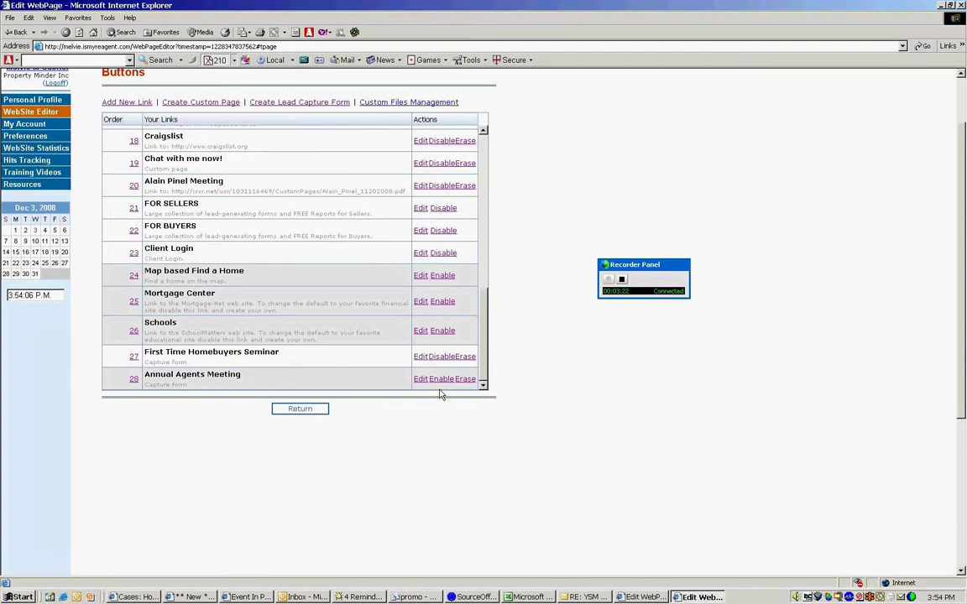
triple_click(241, 379)
click(288, 381)
click(440, 379)
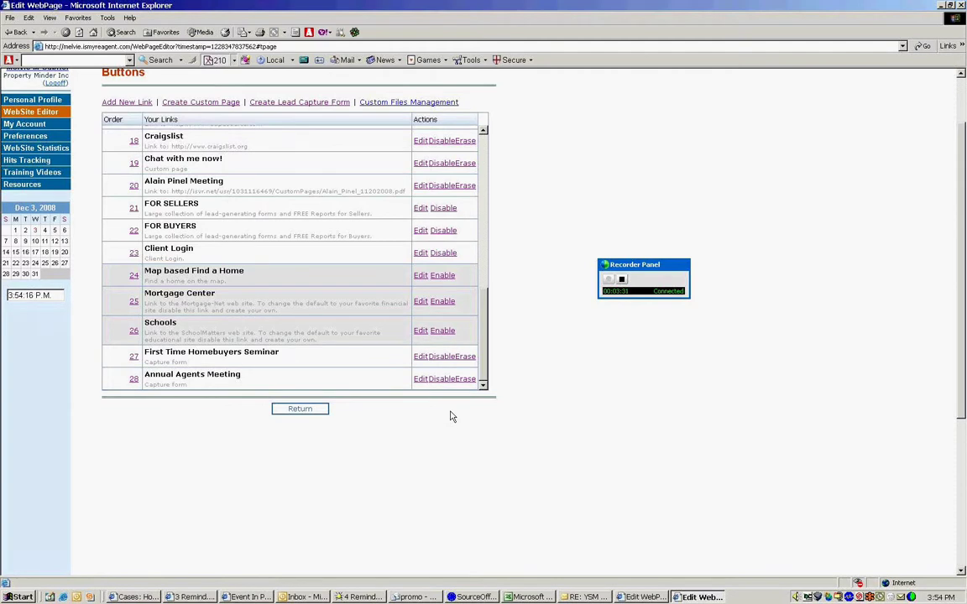